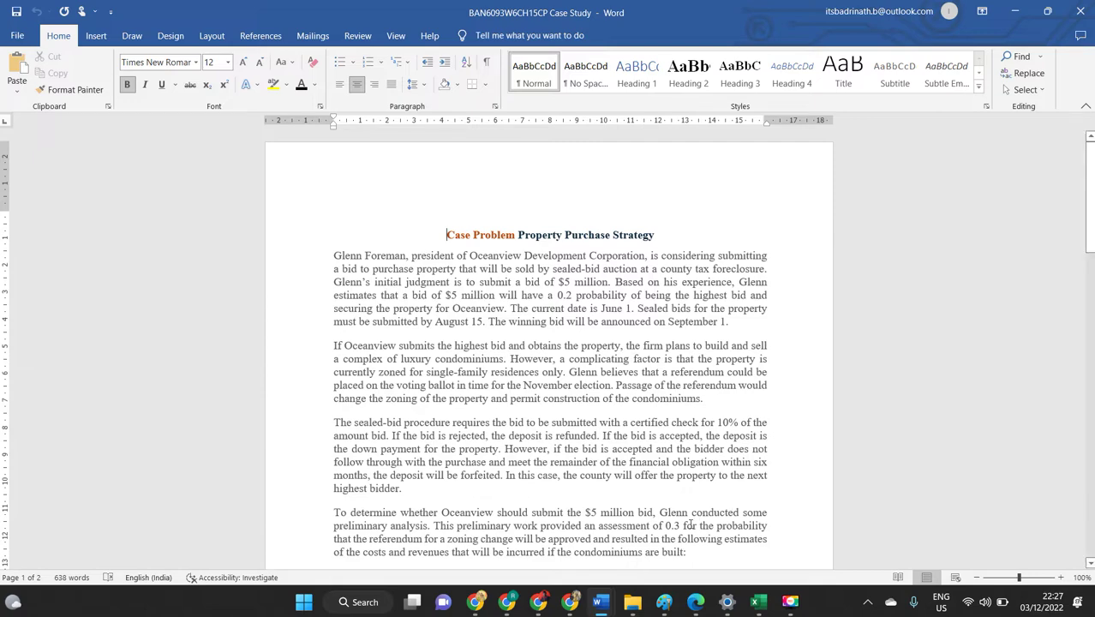
Read through the property purchase case study, from the bid background and cost estimates to the Managerial Report requirements
{"action": "scroll", "coordinate": [690, 524], "scroll_direction": "down", "scroll_amount": 5}
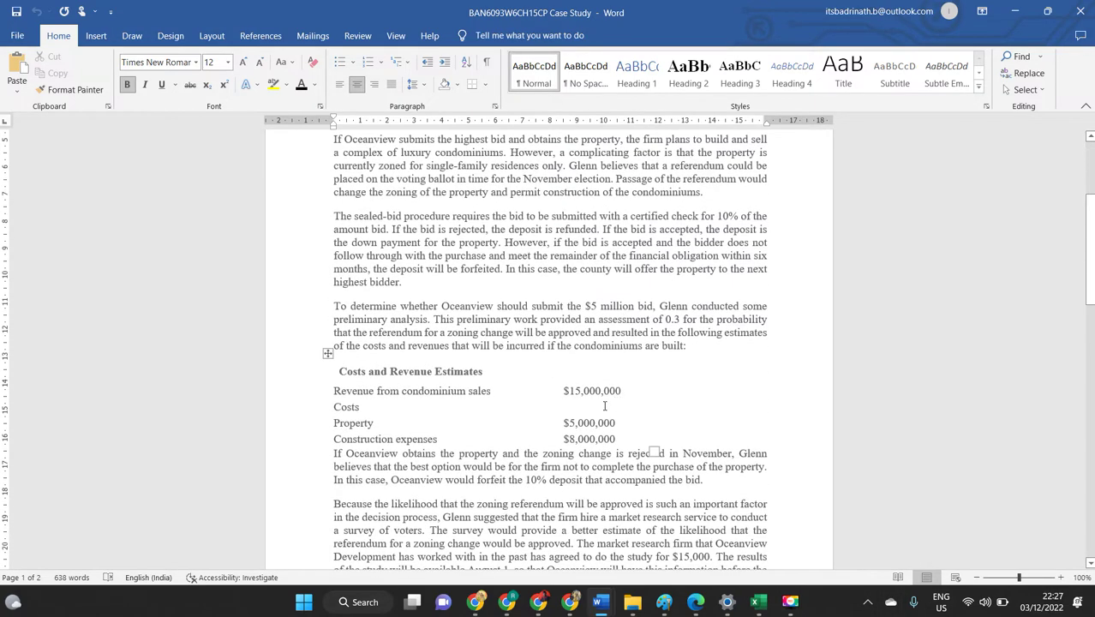
{"action": "scroll", "coordinate": [571, 449], "scroll_direction": "down", "scroll_amount": 5}
{"action": "scroll", "coordinate": [567, 428], "scroll_direction": "up", "scroll_amount": 1}
{"action": "scroll", "coordinate": [564, 401], "scroll_direction": "down", "scroll_amount": 8}
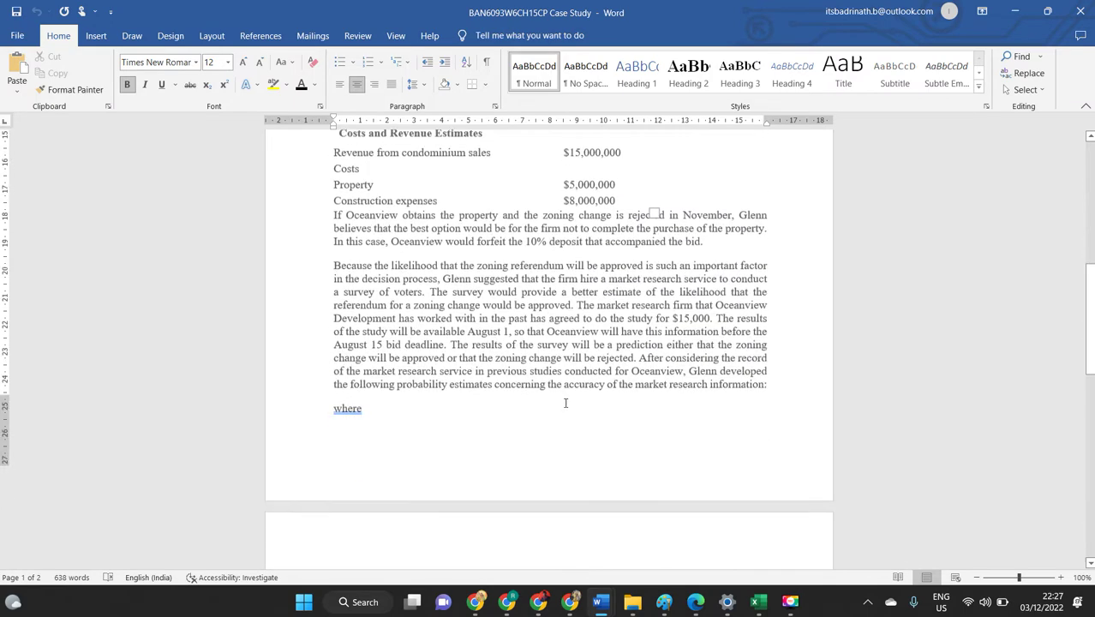
{"action": "scroll", "coordinate": [550, 421], "scroll_direction": "down", "scroll_amount": 1}
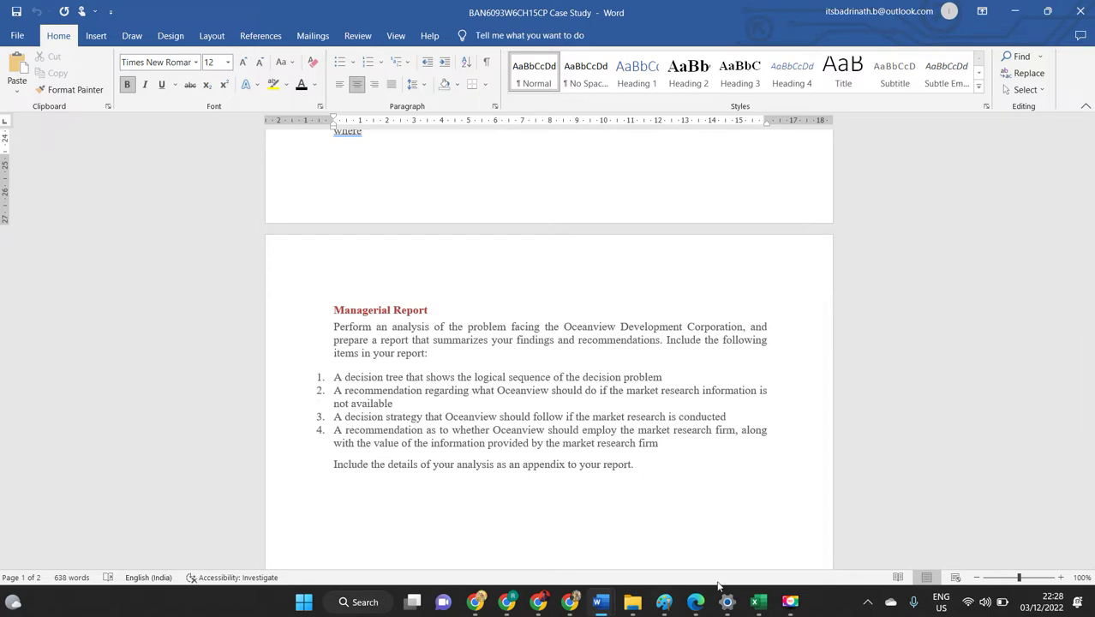
Switch to the BAN6093W6CH15CP Solution Template document and add the line "Dt ARE HELPFUL IN SUPPORTING BUSINESSES" under the Introduction heading
{"action": "mouse_move", "coordinate": [604, 605]}
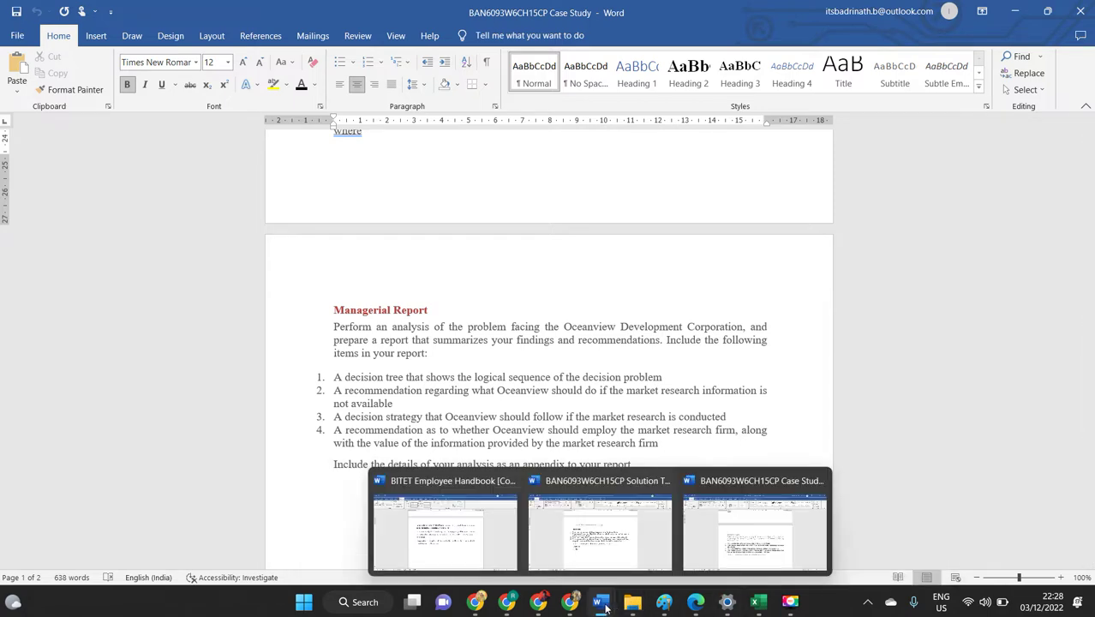
{"action": "left_click", "coordinate": [638, 531]}
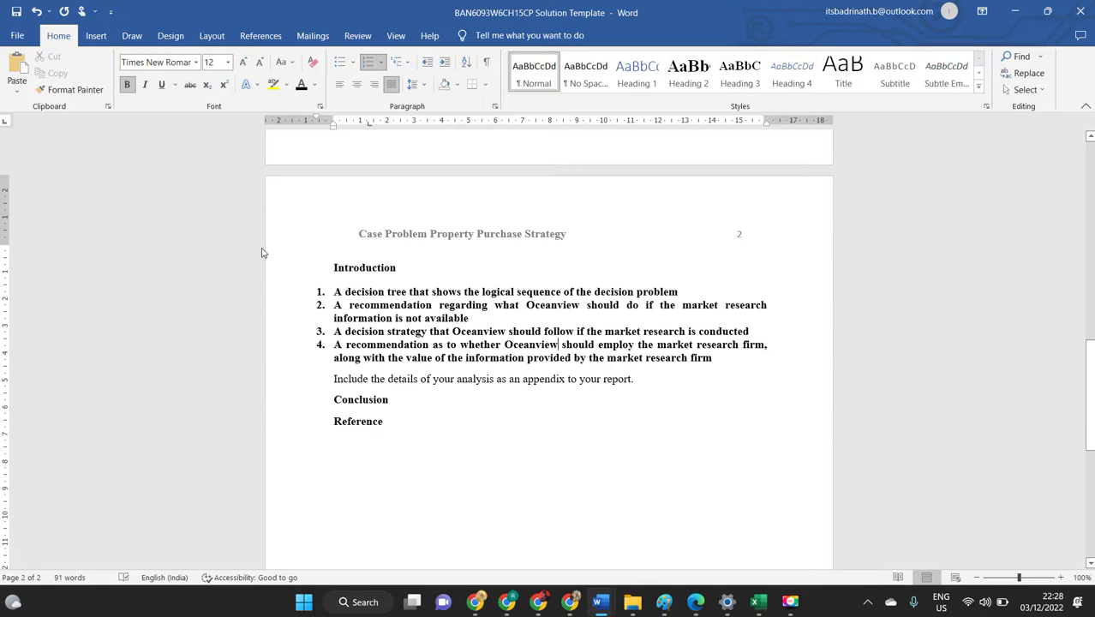
{"action": "left_click", "coordinate": [413, 269]}
{"action": "key", "text": "Return"}
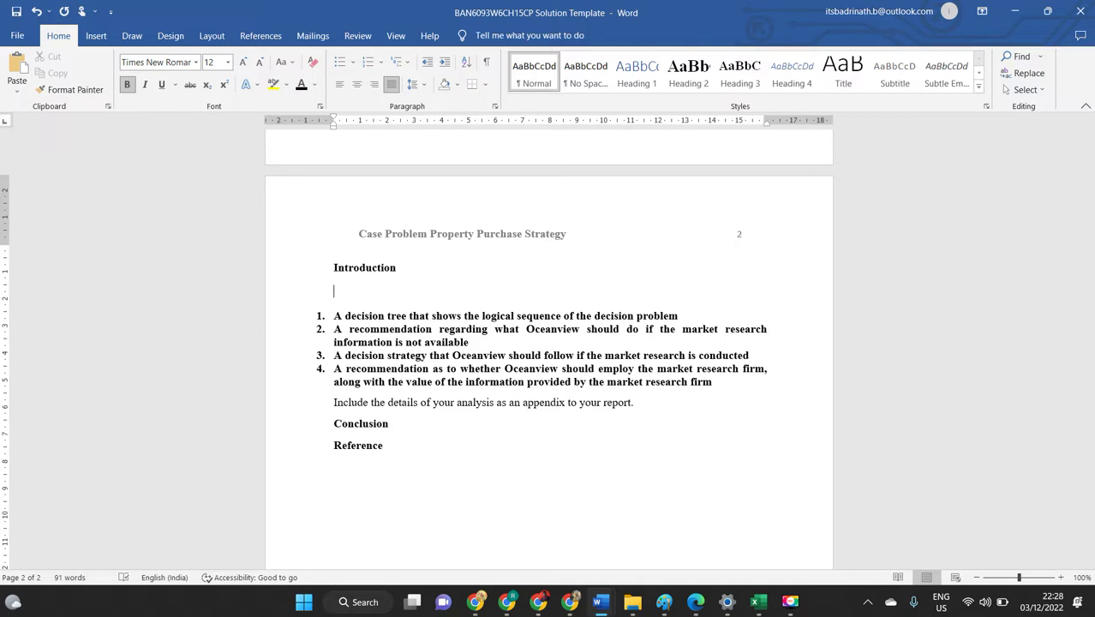
{"action": "type", "text": "d"}
{"action": "type", "text": "t "}
{"action": "type", "text": "ARE "}
{"action": "type", "text": "HI"}
{"action": "key", "text": "BackSpace"}
{"action": "type", "text": "ELL"}
{"action": "key", "text": "BackSpace"}
{"action": "key", "text": "BackSpace"}
{"action": "key", "text": "BackSpace"}
{"action": "type", "text": "LPFUL"}
{"action": "key", "text": "BackSpace"}
{"action": "key", "text": "BackSpace"}
{"action": "key", "text": "BackSpace"}
{"action": "key", "text": "BackSpace"}
{"action": "key", "text": "BackSpace"}
{"action": "type", "text": "ELPFUL O"}
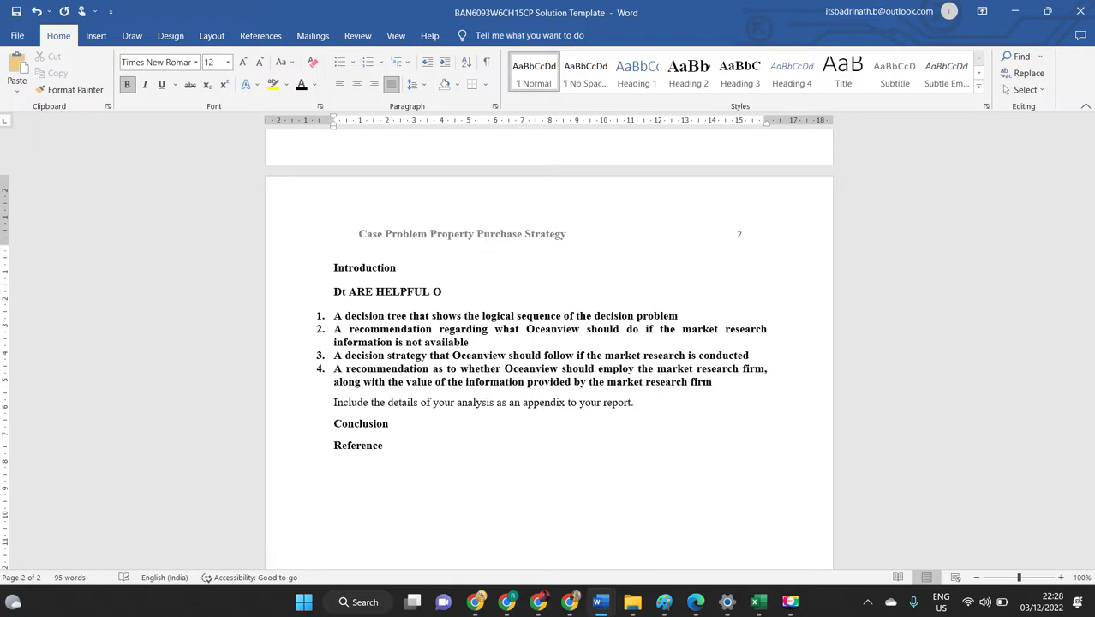
{"action": "key", "text": "BackSpace"}
{"action": "type", "text": "IN SUPPORTING BUSINESSE"}
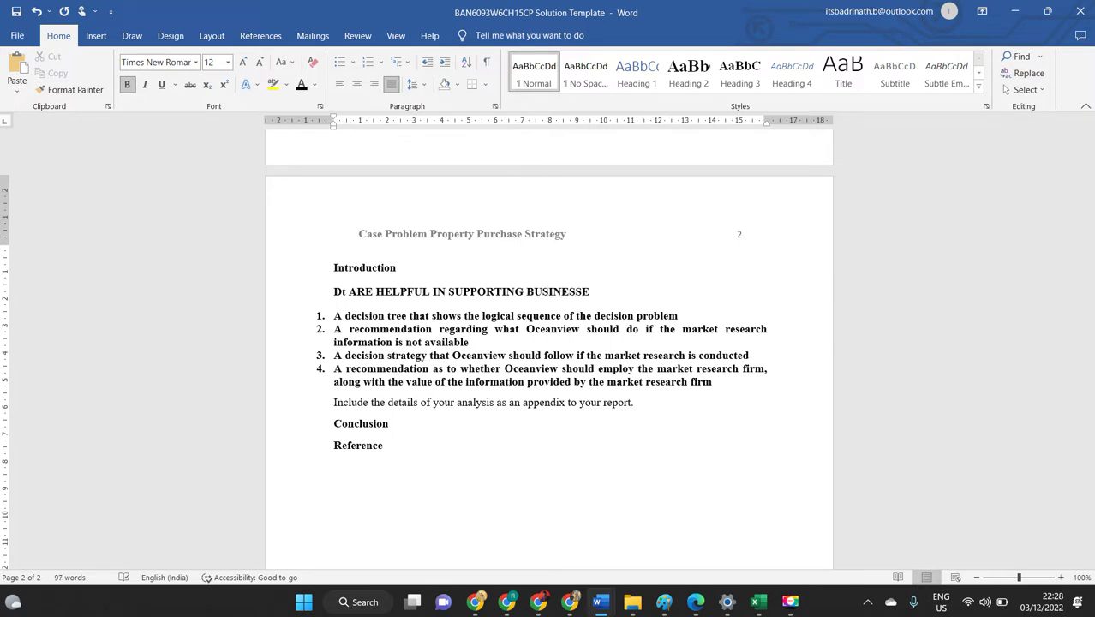
{"action": "type", "text": "S"}
Add the line "Give intro to case" below the first introduction line, followed by an empty paragraph
{"action": "key", "text": "Return"}
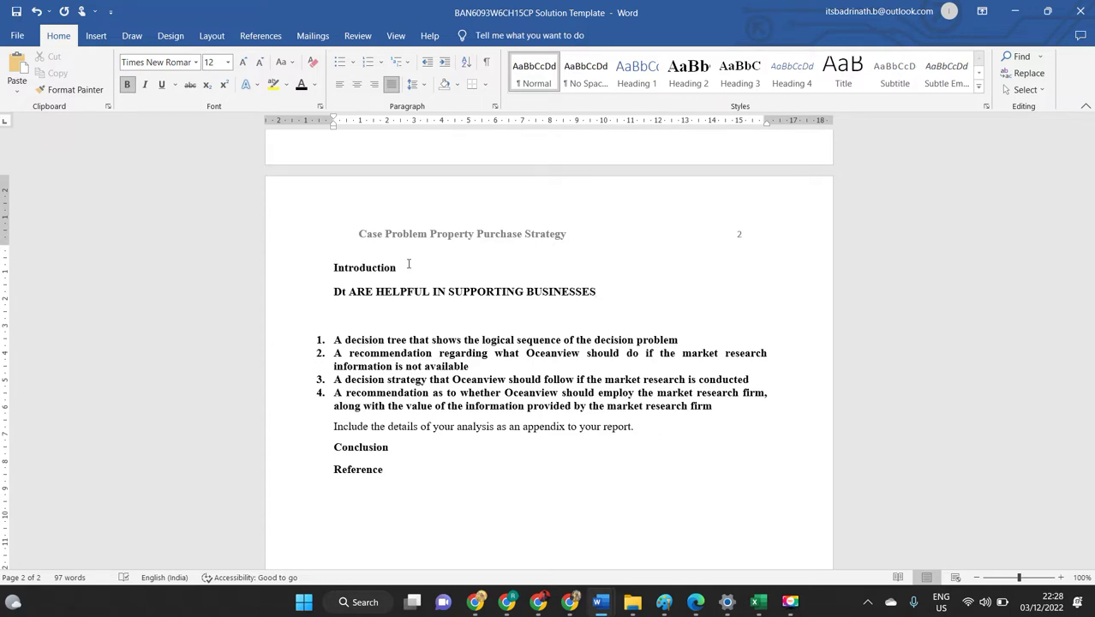
{"action": "type", "text": "gIVe intro to case"}
{"action": "key", "text": "Return"}
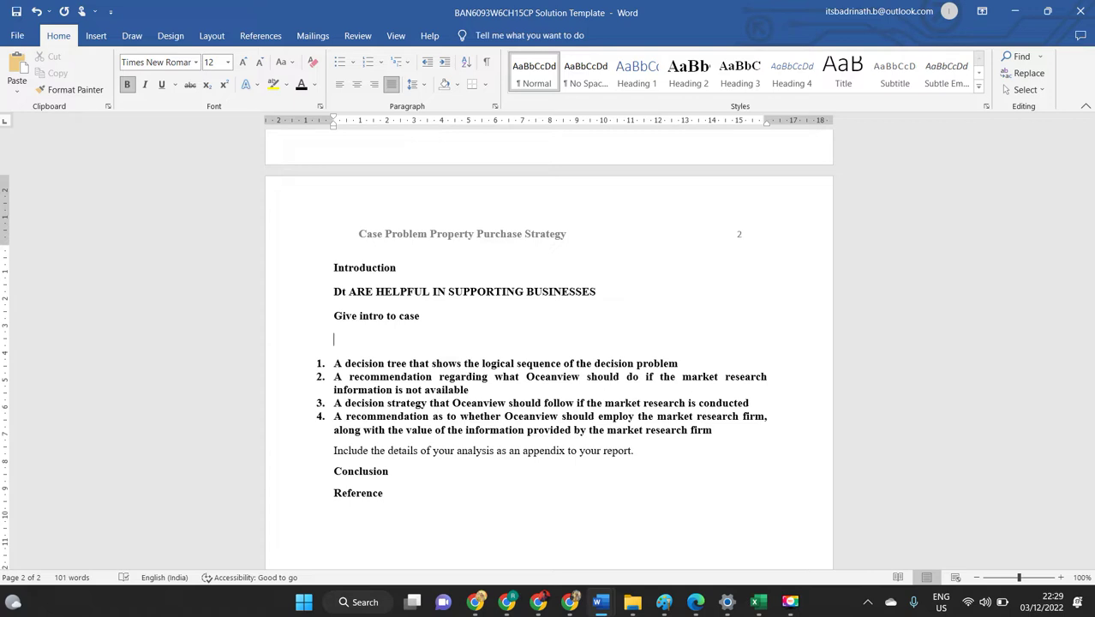
Switch to the BAN6093W6CH15CP Solution workbook in Excel and examine the decision tree and the tree-maker links on the qUESTION 1 sheet
{"action": "key", "text": "alt+Tab"}
{"action": "key", "text": "alt+Tab"}
{"action": "key", "text": "alt+Tab"}
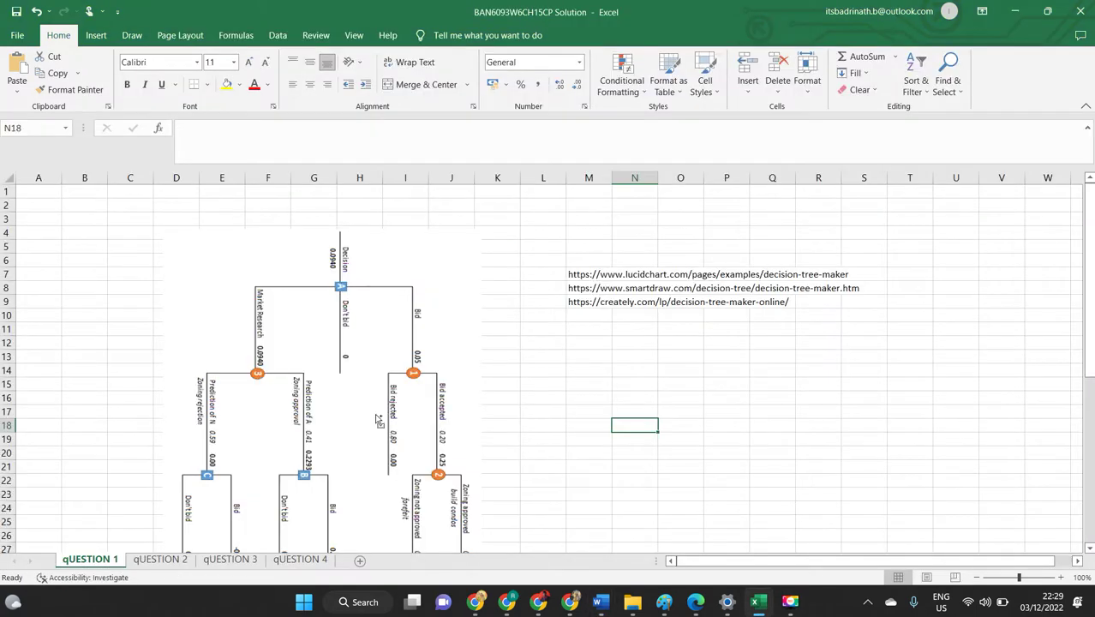
{"action": "scroll", "coordinate": [322, 356], "scroll_direction": "down", "scroll_amount": 7}
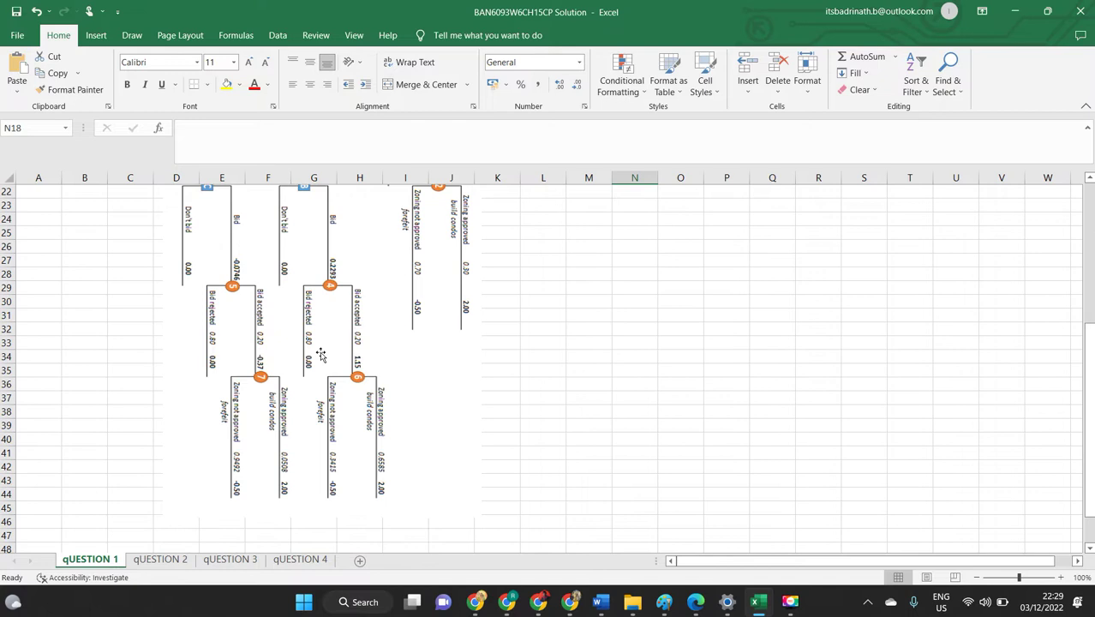
{"action": "scroll", "coordinate": [319, 358], "scroll_direction": "up", "scroll_amount": 6}
{"action": "scroll", "coordinate": [321, 358], "scroll_direction": "up", "scroll_amount": 1}
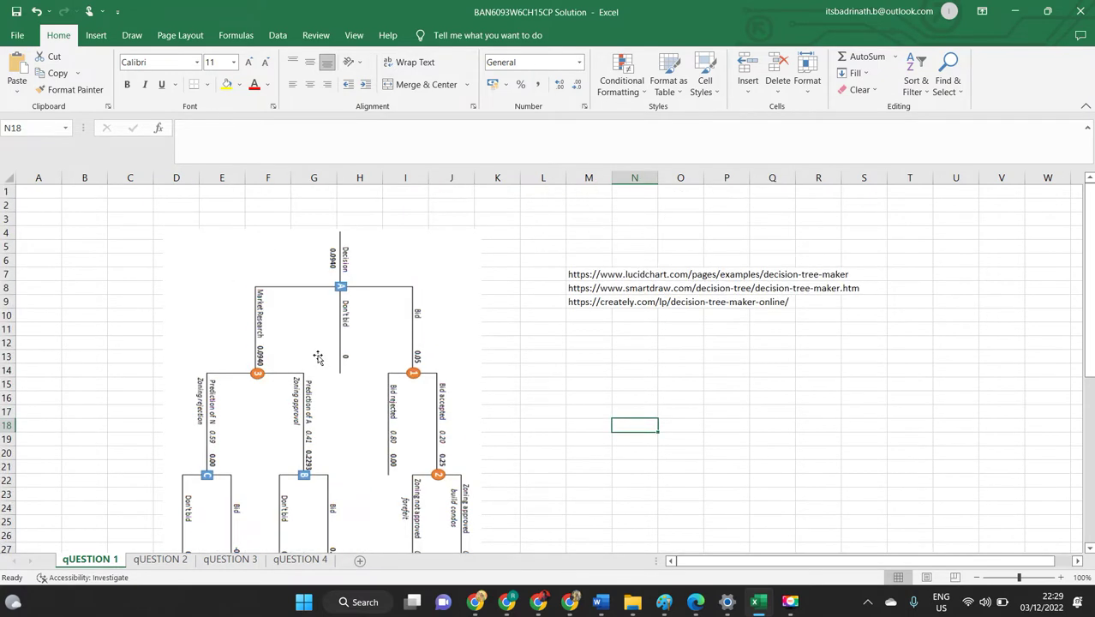
{"action": "left_click", "coordinate": [400, 256]}
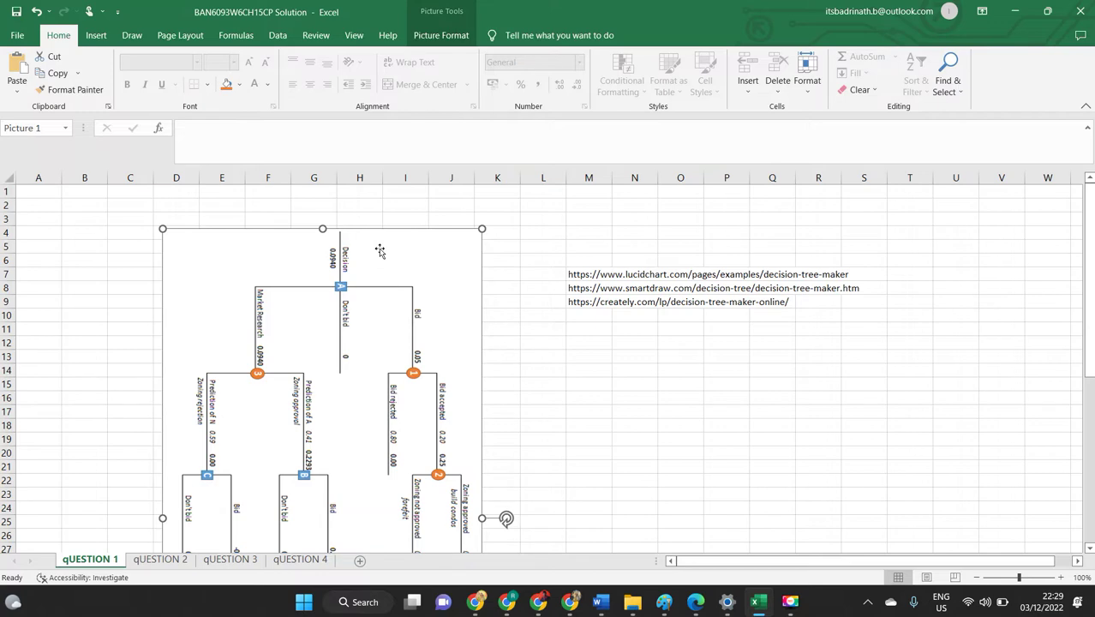
{"action": "scroll", "coordinate": [379, 251], "scroll_direction": "down", "scroll_amount": 7}
{"action": "scroll", "coordinate": [334, 332], "scroll_direction": "up", "scroll_amount": 4}
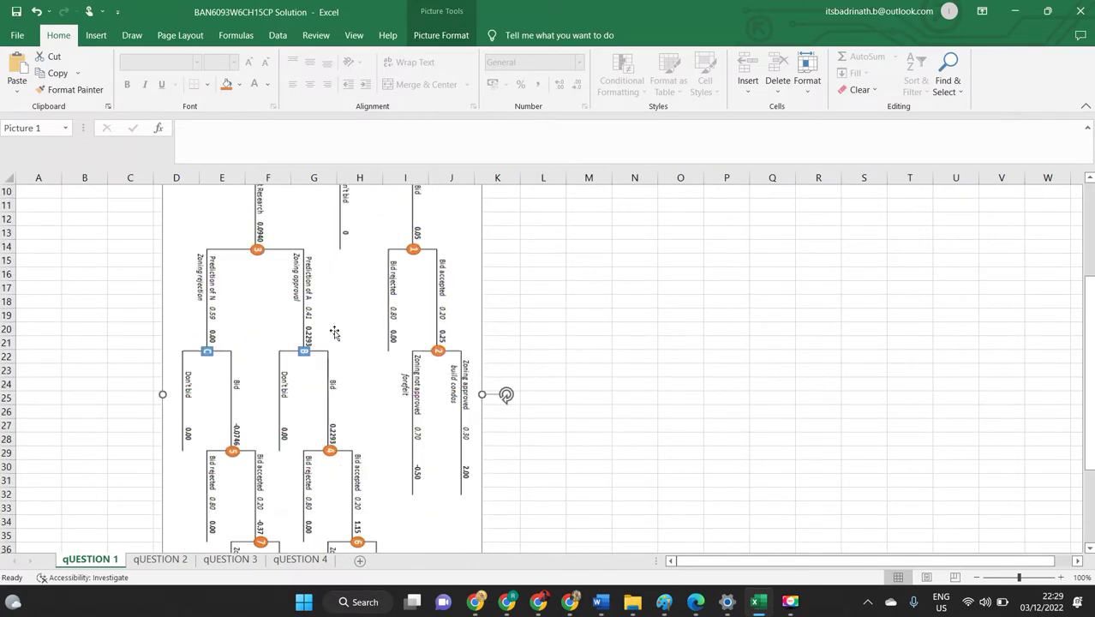
{"action": "scroll", "coordinate": [334, 333], "scroll_direction": "up", "scroll_amount": 1}
{"action": "scroll", "coordinate": [614, 316], "scroll_direction": "up", "scroll_amount": 1}
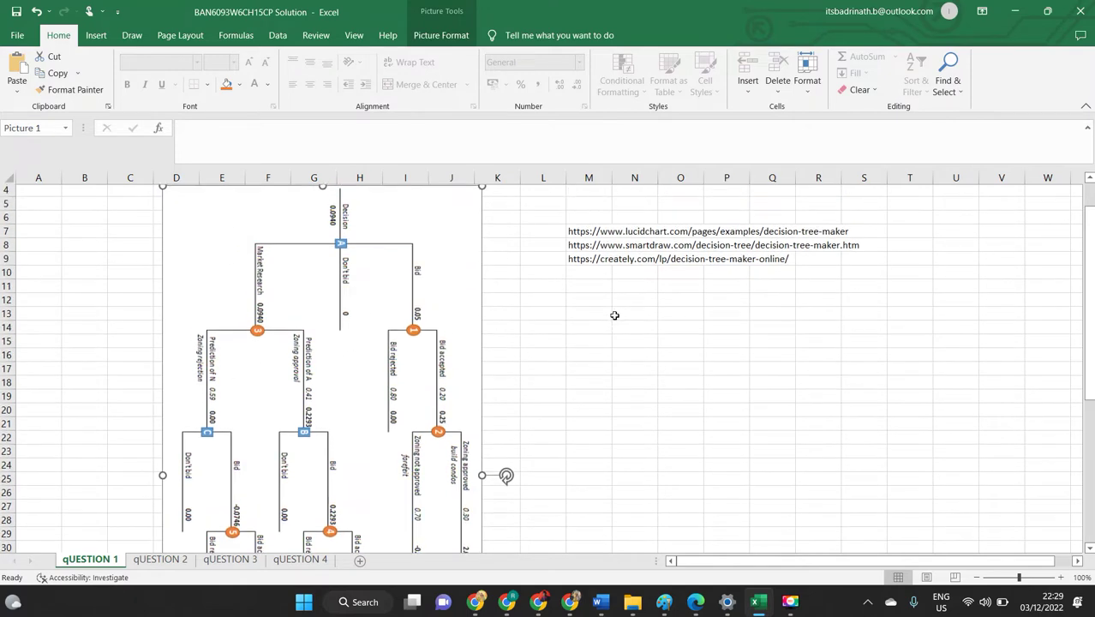
{"action": "left_click_drag", "start_coordinate": [586, 235], "coordinate": [598, 266]}
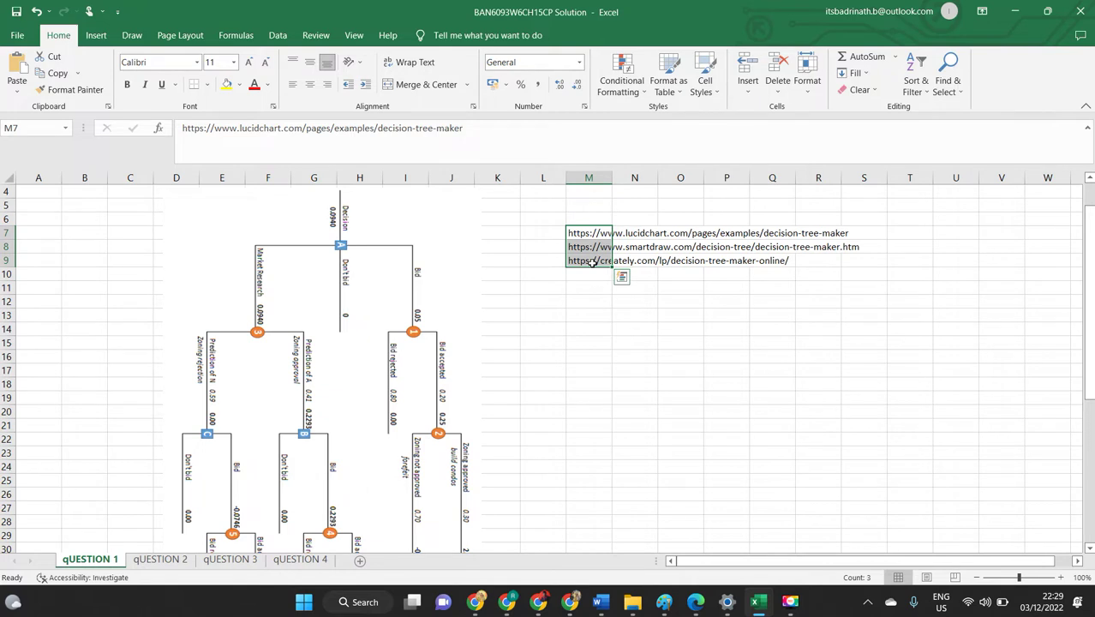
{"action": "left_click", "coordinate": [569, 301]}
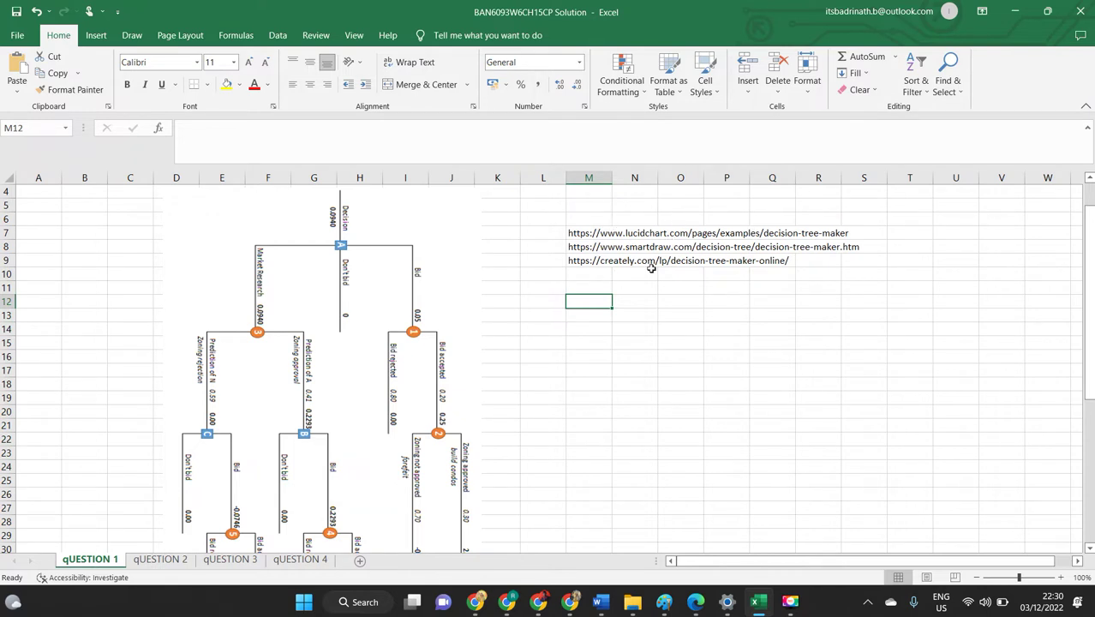
Return to the solution template in Word and insert two blank unnumbered lines below item 1 about the decision tree
{"action": "key", "text": "alt+Tab"}
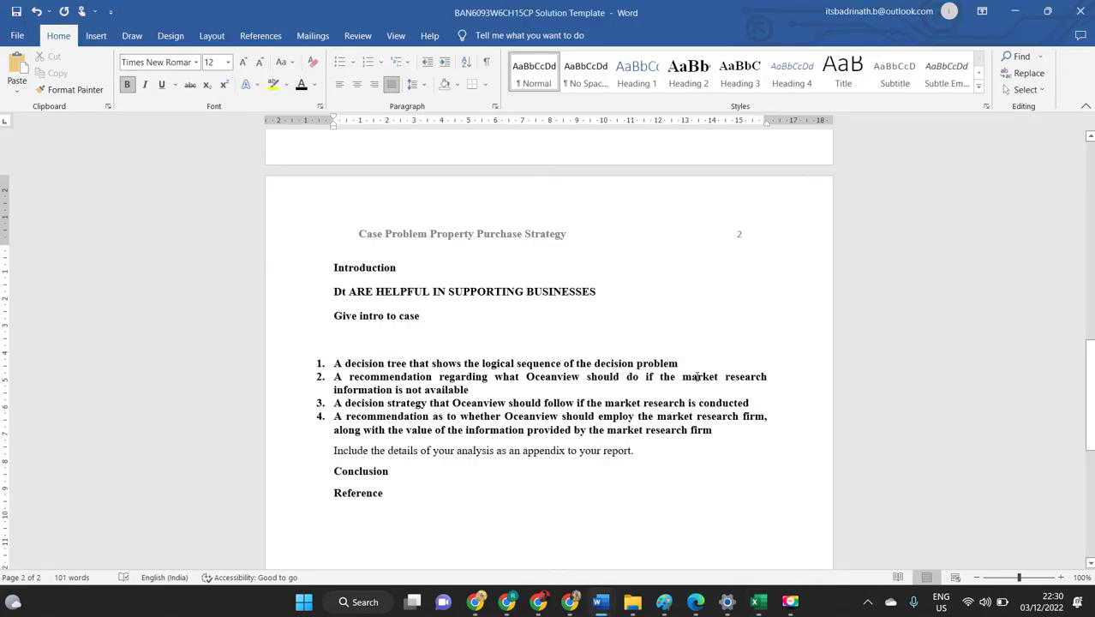
{"action": "left_click", "coordinate": [697, 364]}
{"action": "key", "text": "Return"}
{"action": "key", "text": "BackSpace"}
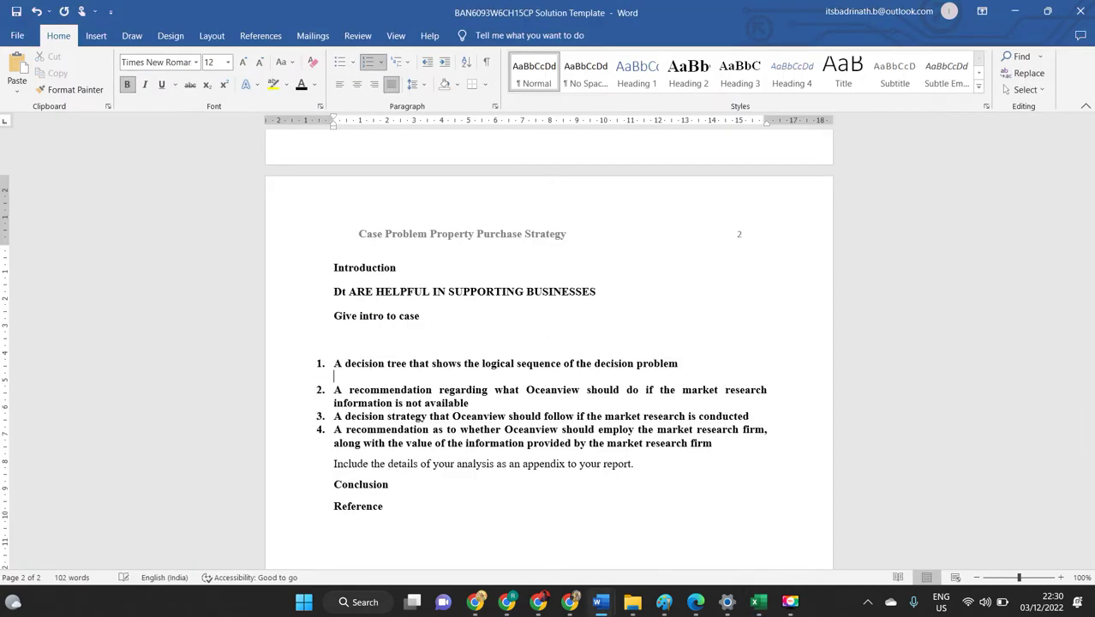
{"action": "key", "text": "Return"}
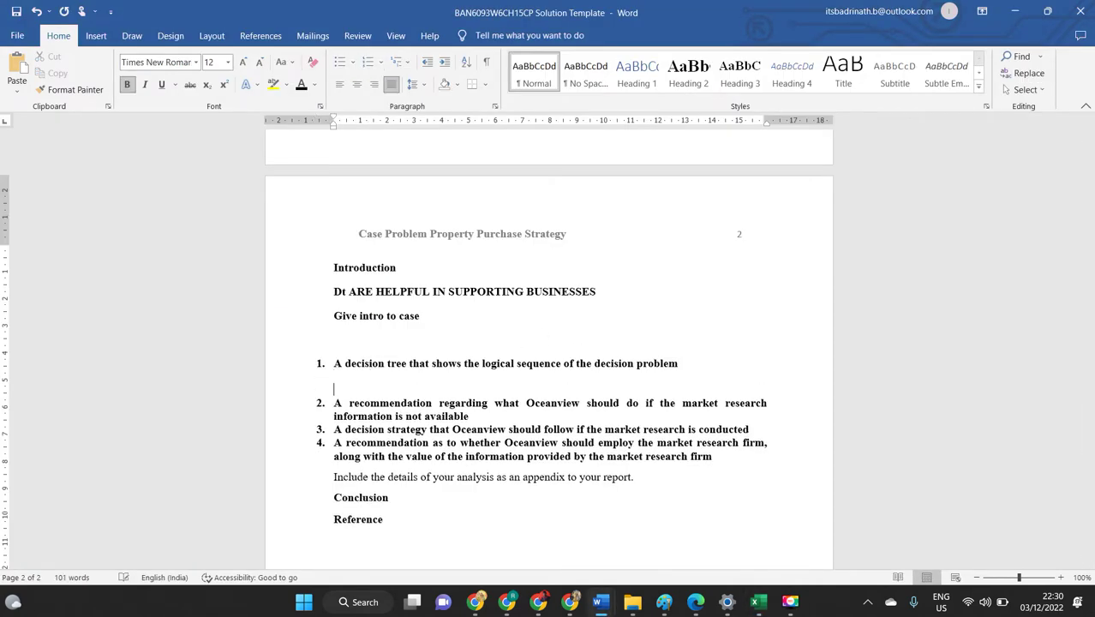
{"action": "left_click", "coordinate": [497, 415]}
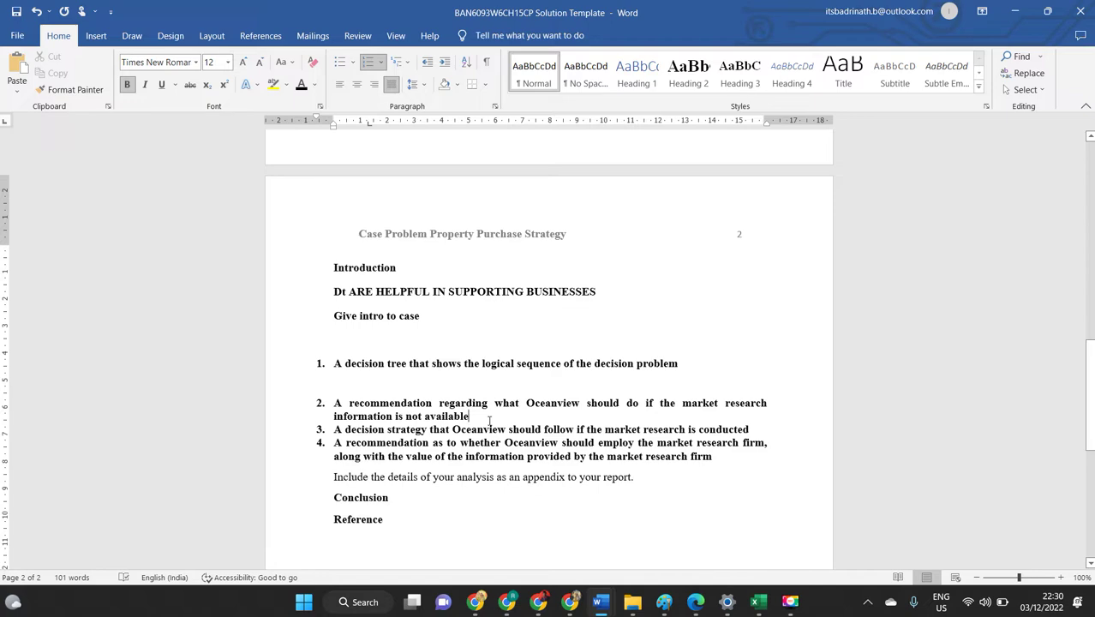
Switch to the Excel solution workbook and examine the no-market-research recommendation and its expected value on the qUESTION 2 sheet
{"action": "key", "text": "alt+Tab"}
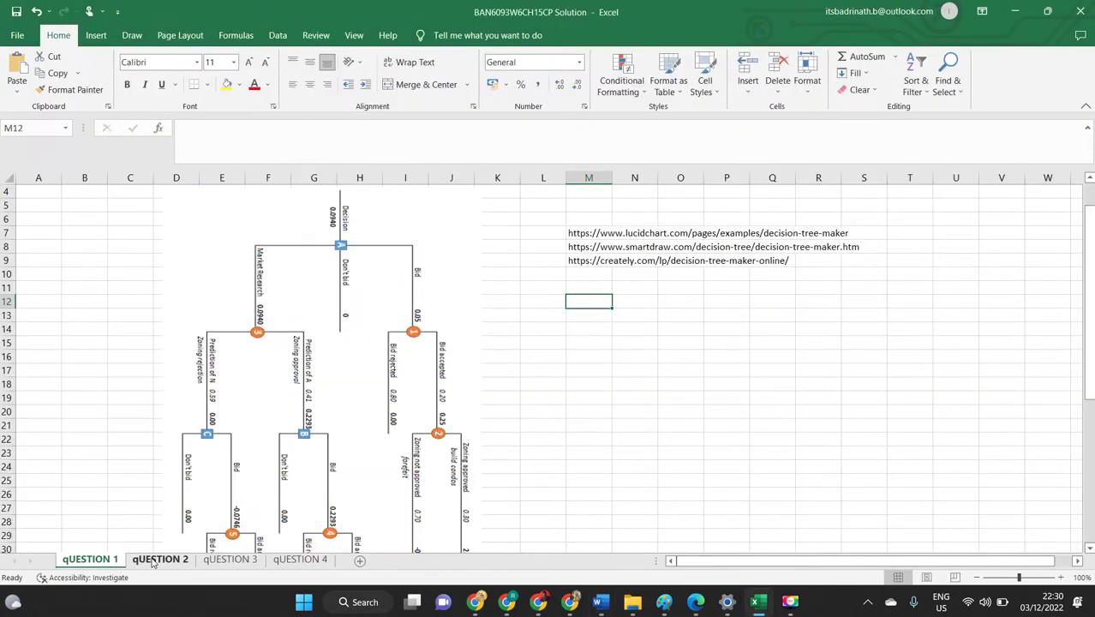
{"action": "left_click", "coordinate": [157, 559]}
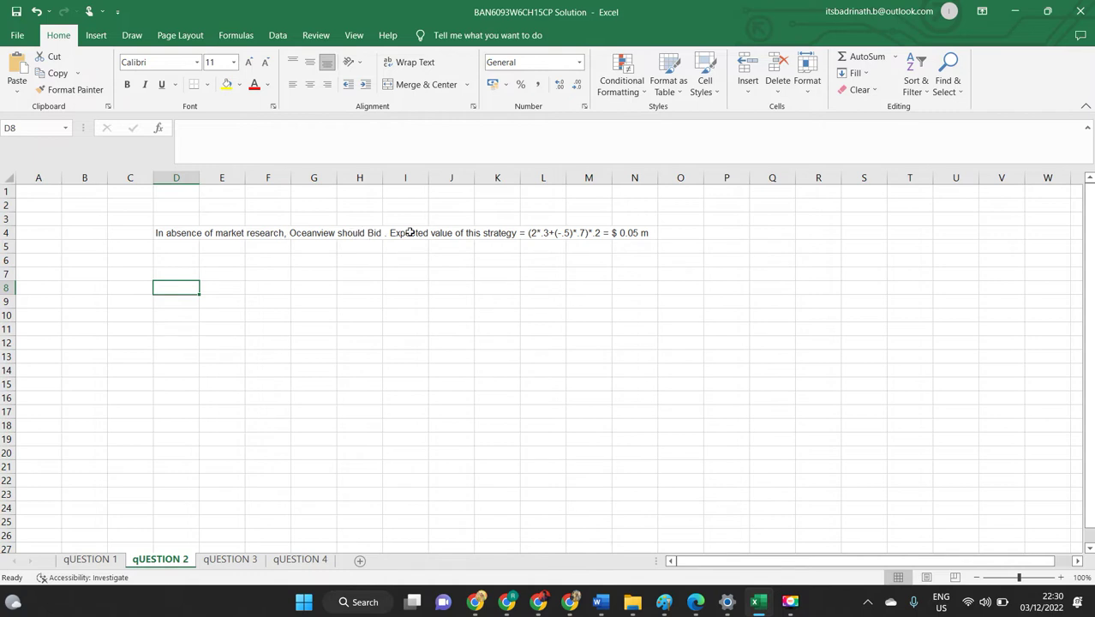
{"action": "left_click", "coordinate": [632, 233]}
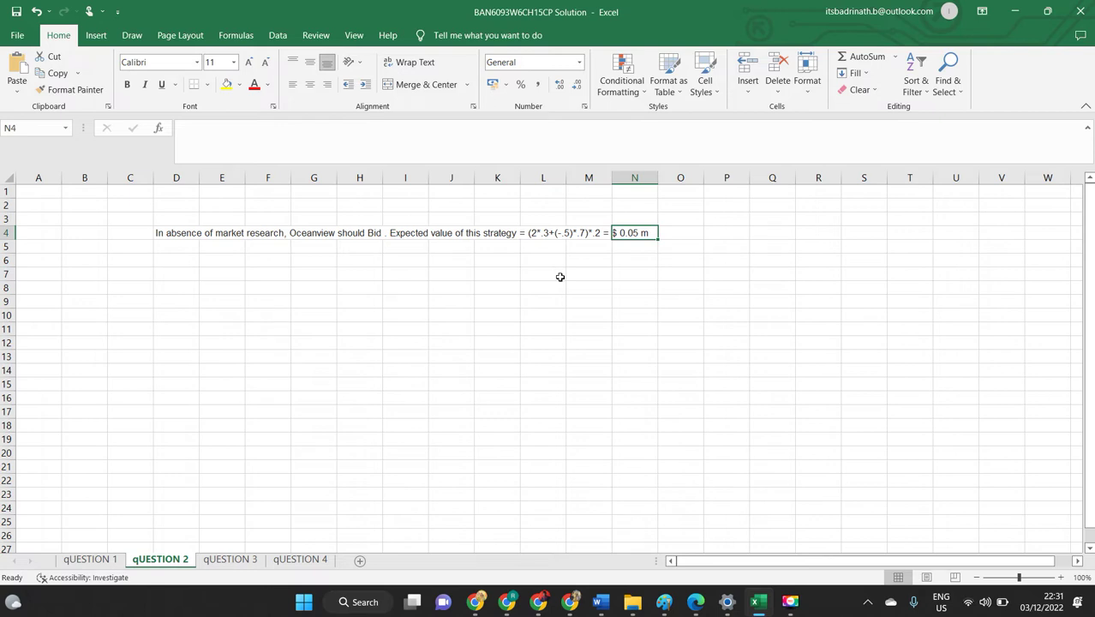
Compare the market research strategy on the qUESTION 3 sheet with qUESTION 2, and read the recommendation on the qUESTION 4 sheet
{"action": "left_click", "coordinate": [243, 561]}
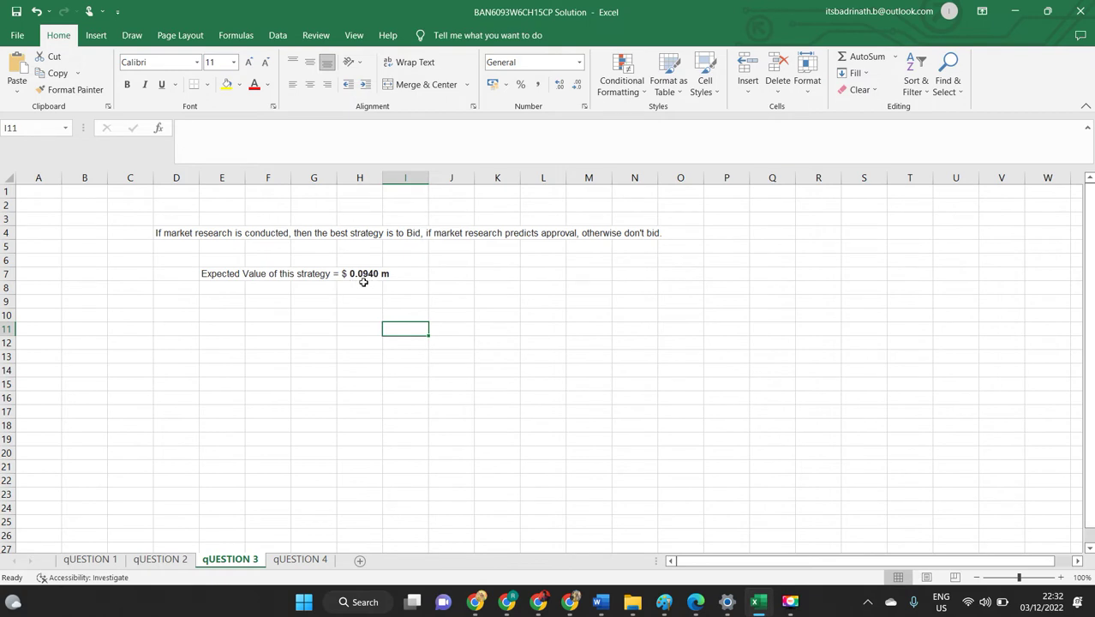
{"action": "left_click", "coordinate": [173, 562]}
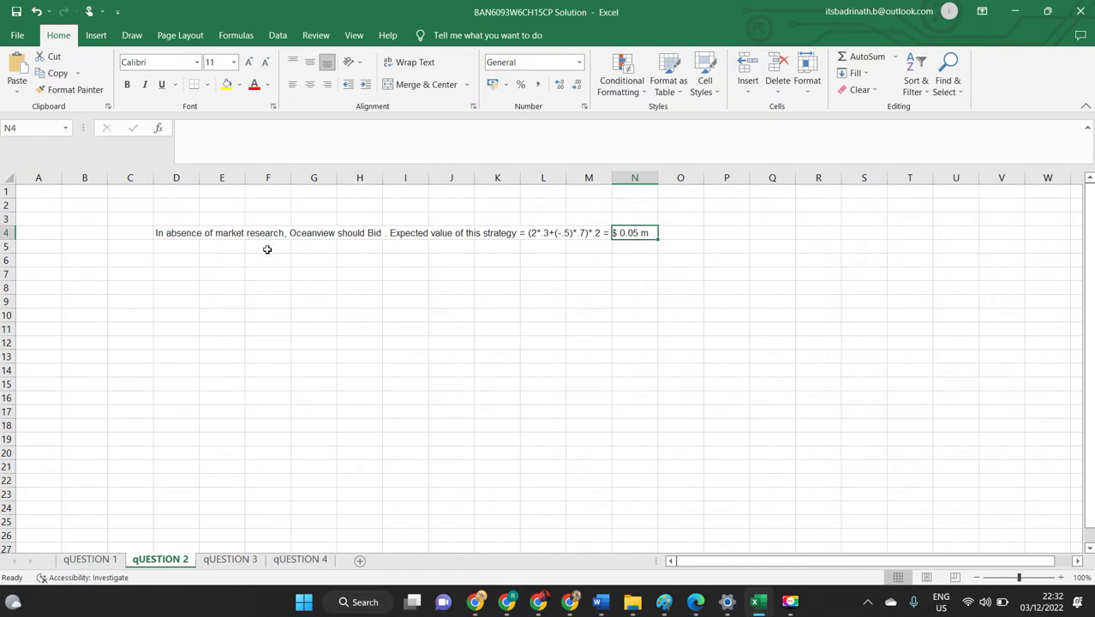
{"action": "left_click", "coordinate": [246, 561]}
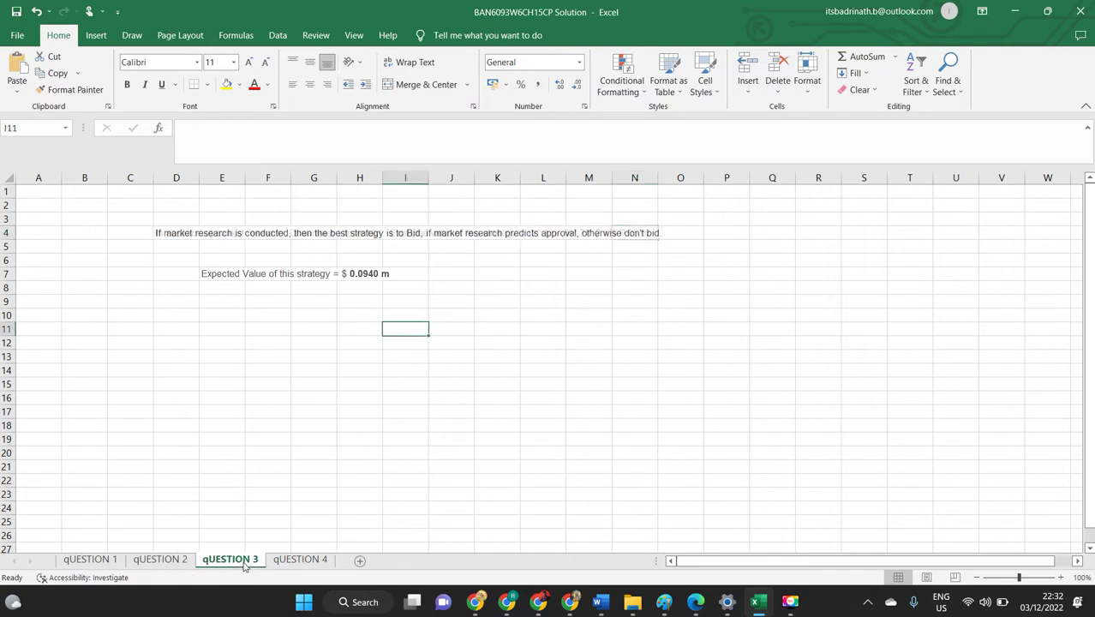
{"action": "left_click", "coordinate": [355, 279]}
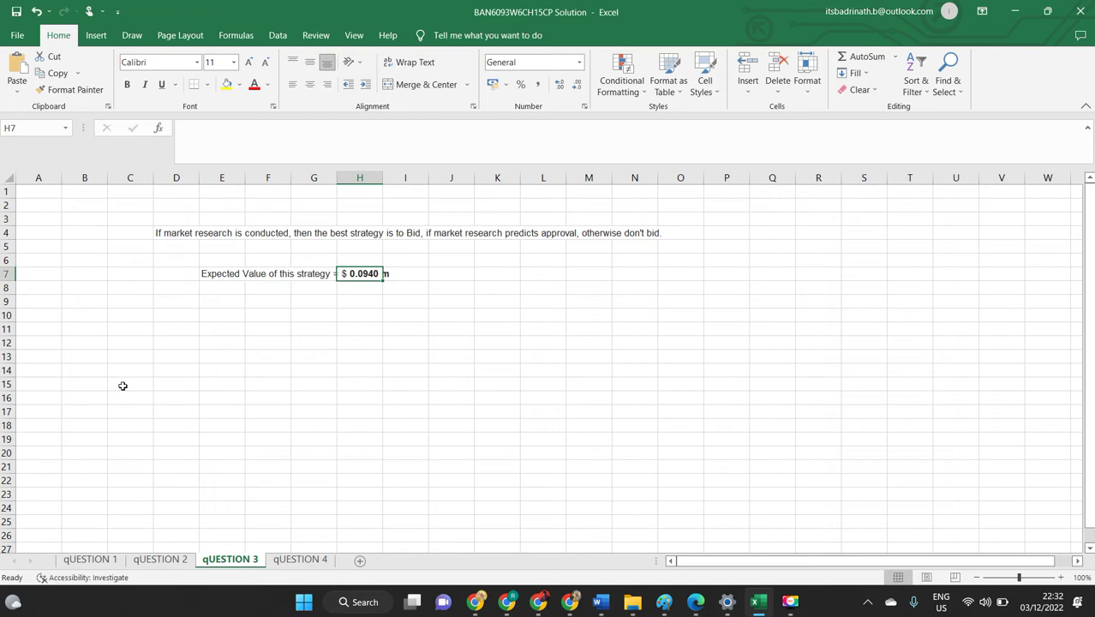
{"action": "left_click", "coordinate": [160, 559]}
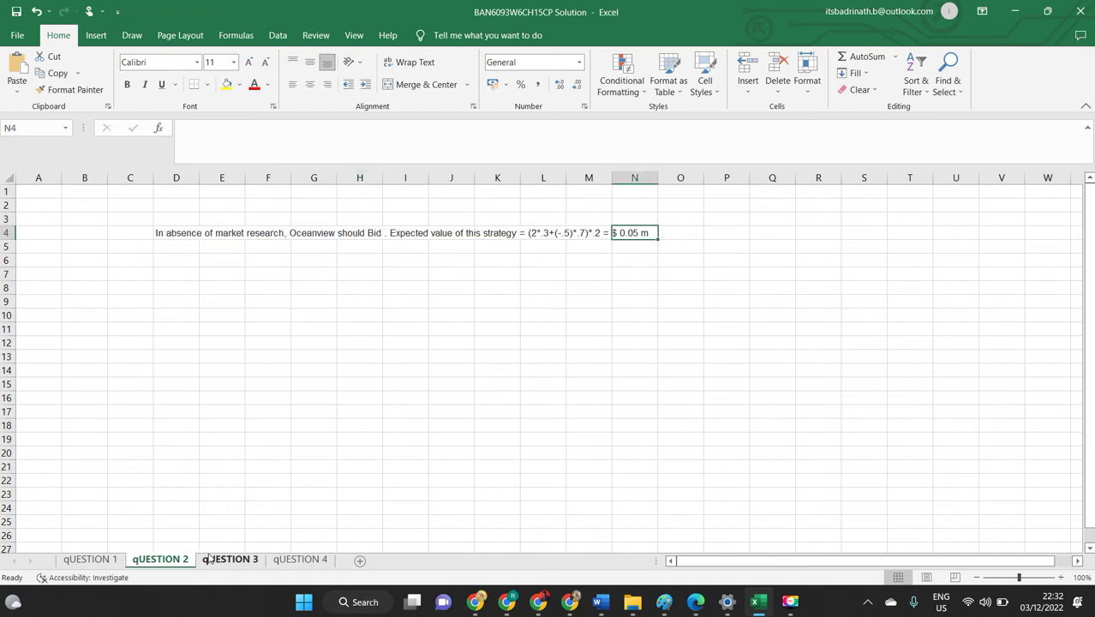
{"action": "left_click", "coordinate": [229, 559]}
{"action": "left_click", "coordinate": [322, 558]}
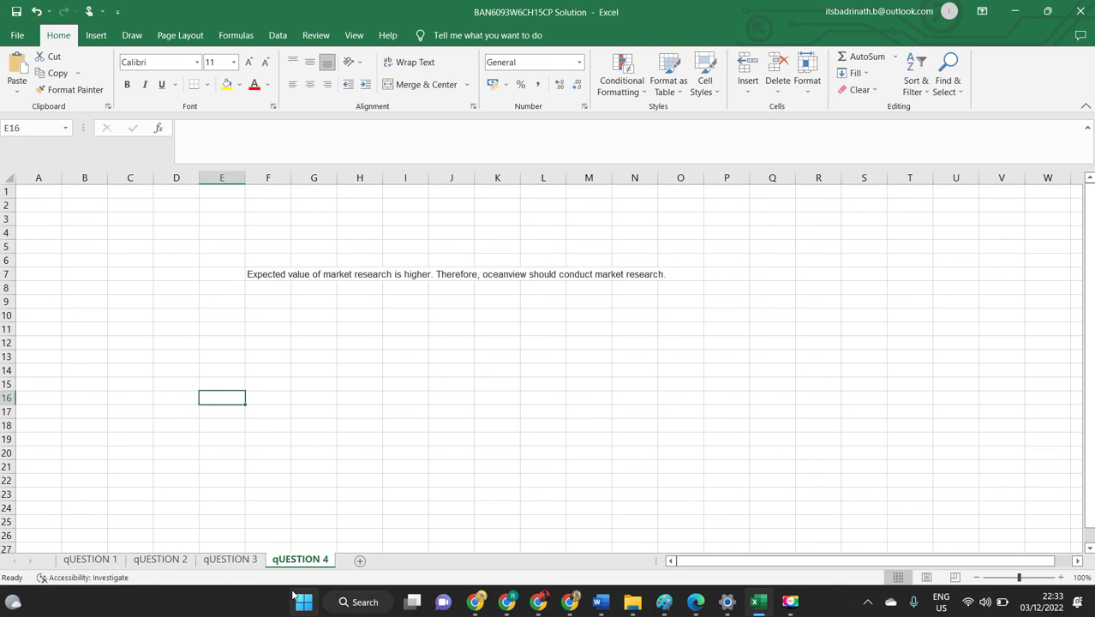
Recheck the Managerial Report requirements in the Word case study and select the Reference heading in the solution template
{"action": "key", "text": "alt+Tab"}
{"action": "key", "text": "alt+Tab"}
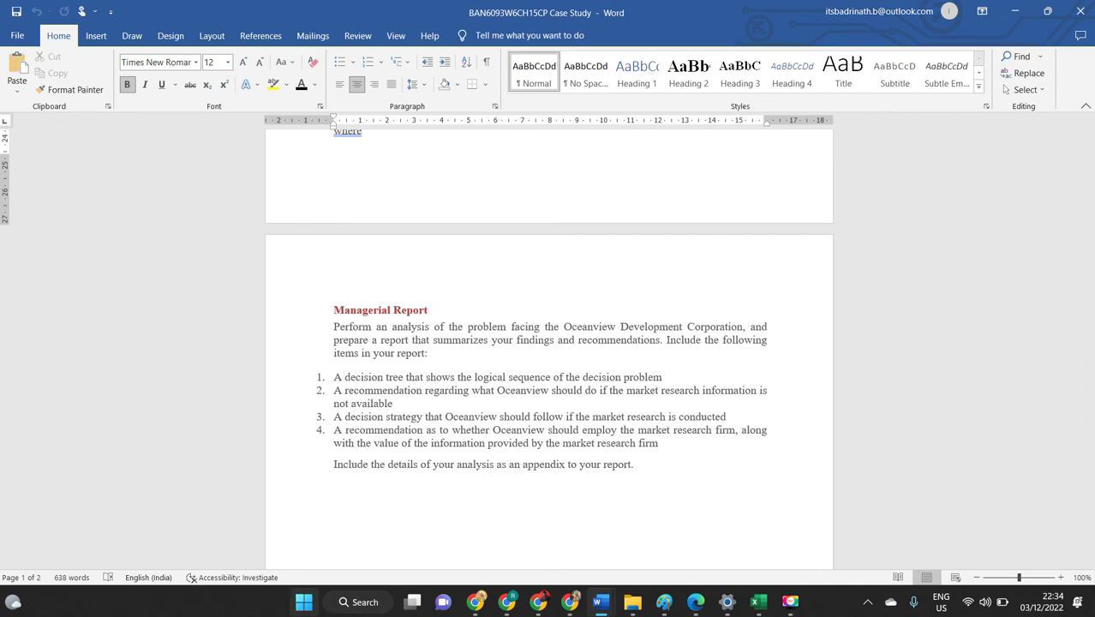
{"action": "scroll", "coordinate": [510, 527], "scroll_direction": "down", "scroll_amount": 3}
{"action": "key", "text": "alt+Tab"}
{"action": "key", "text": "alt+Tab"}
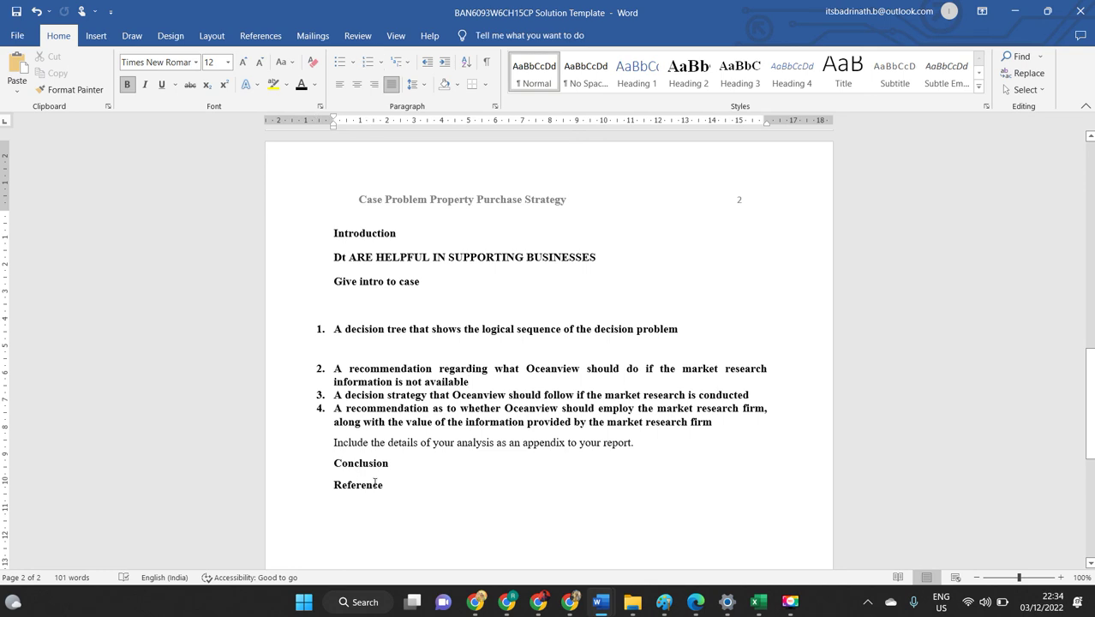
{"action": "double_click", "coordinate": [369, 487]}
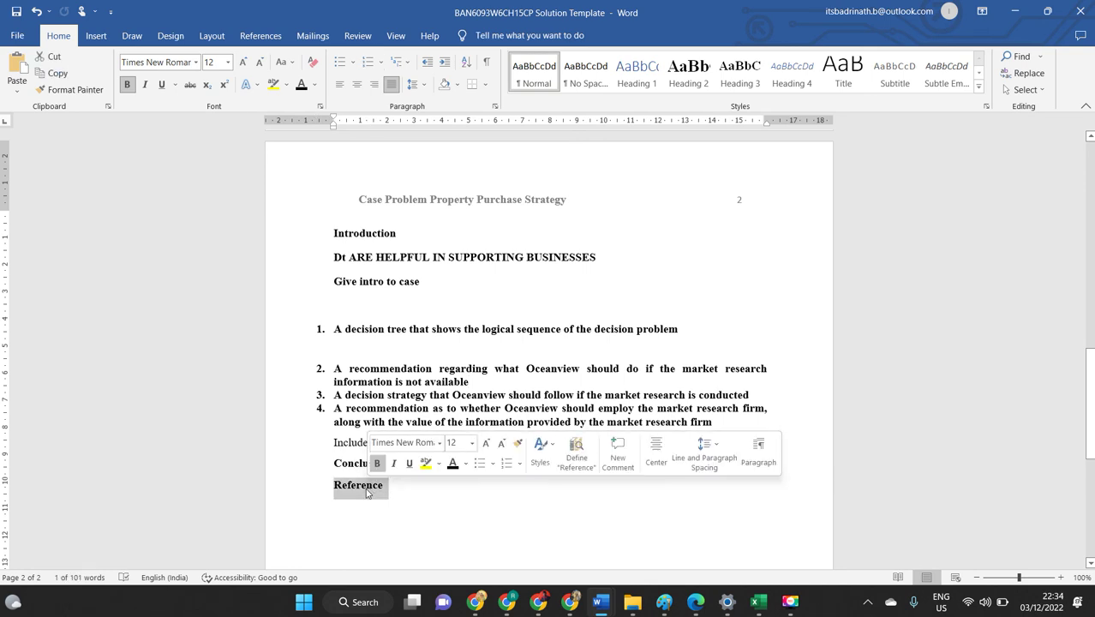